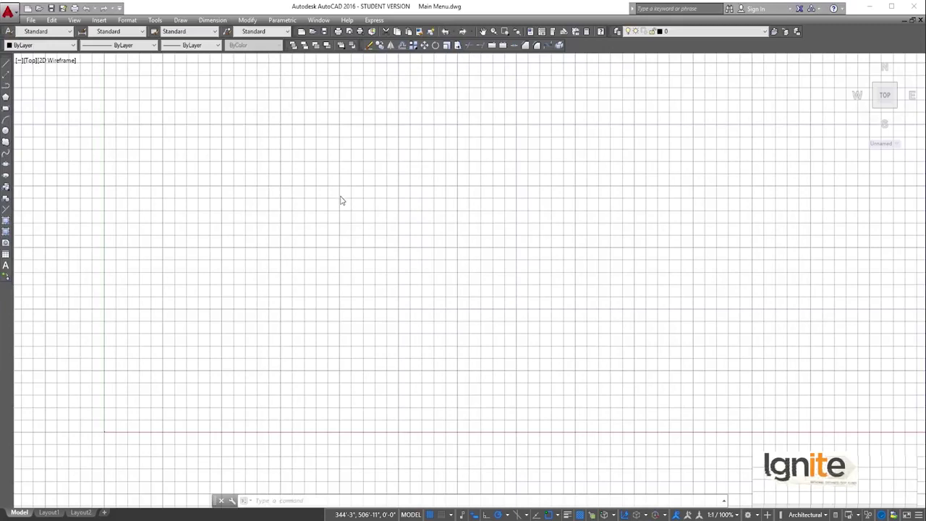
- Draw one straight line from left of centre rising slightly to the right
text(l)
key(Return)
click(228, 249)
click(488, 235)
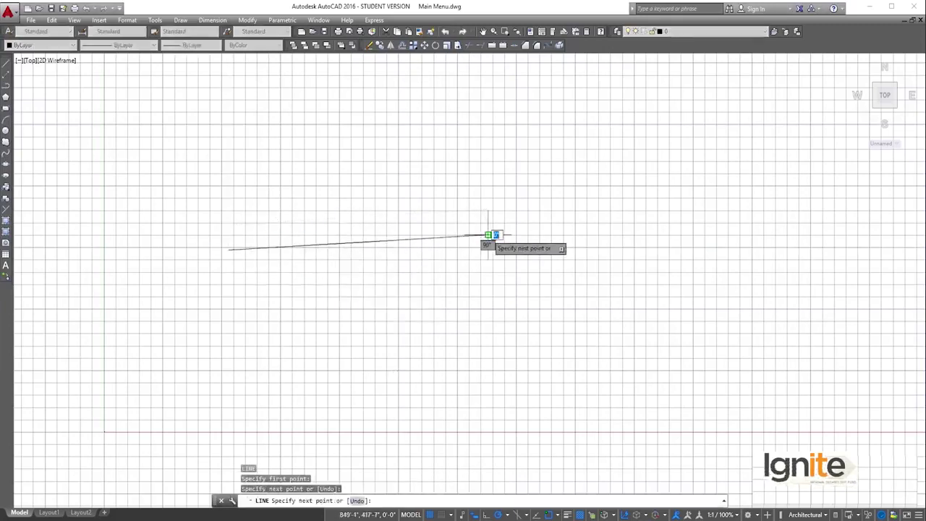
key(Return)
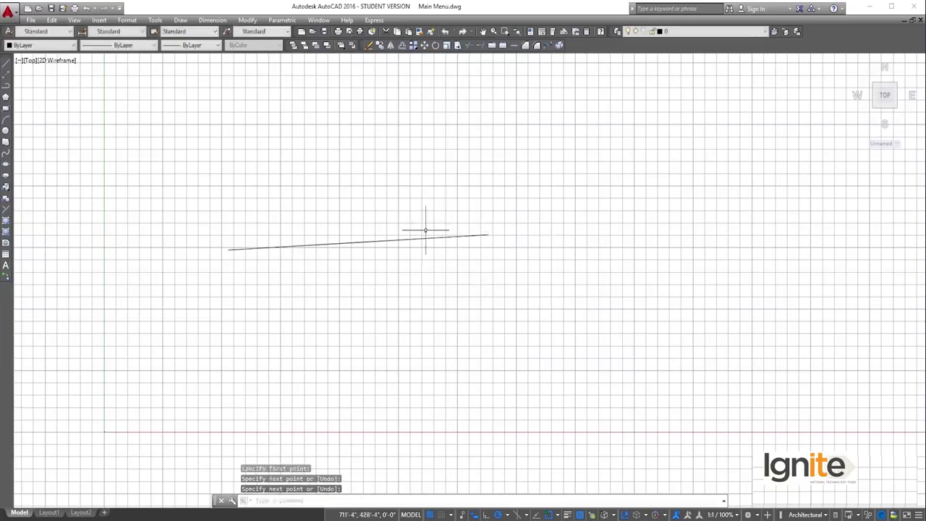
scroll(426, 230, up, 3)
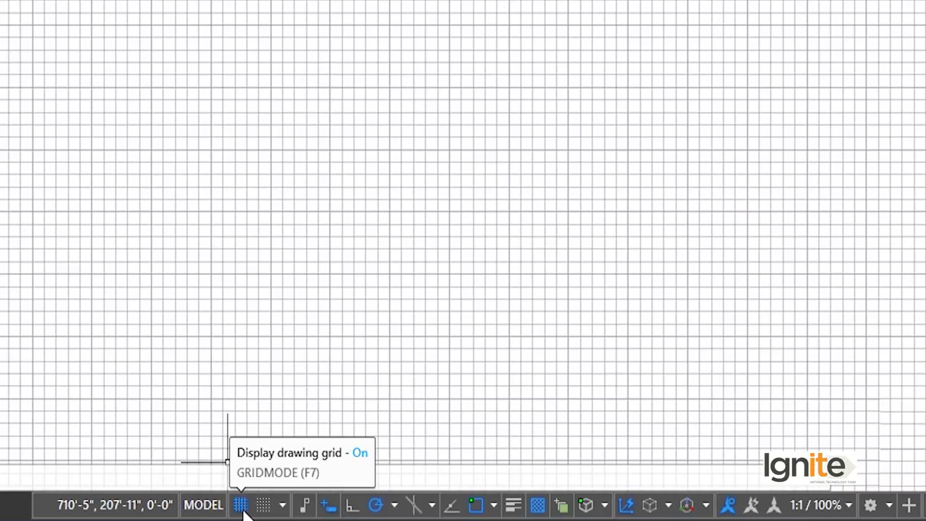
click(243, 510)
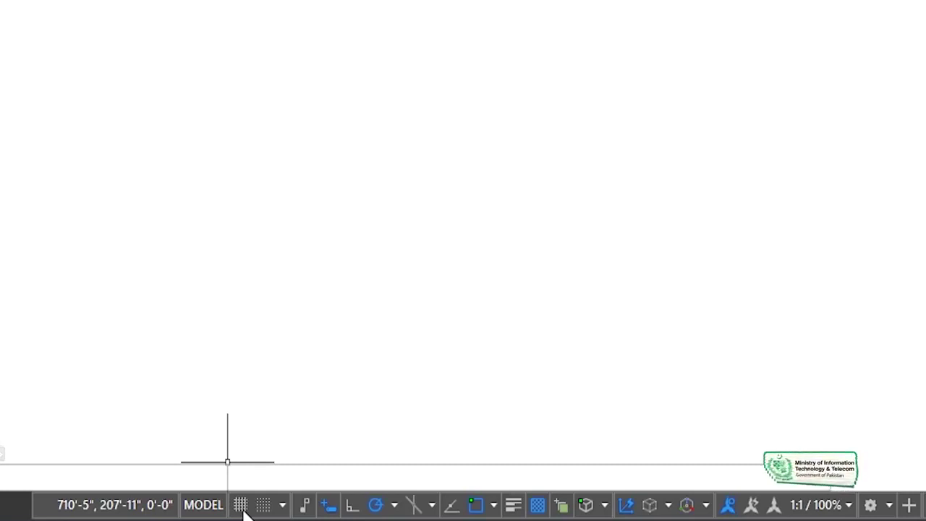
click(242, 509)
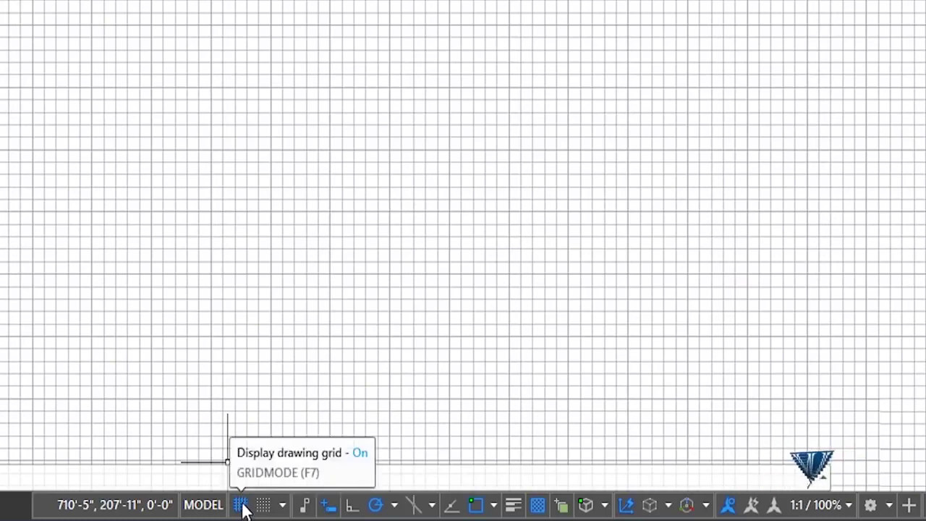
click(241, 506)
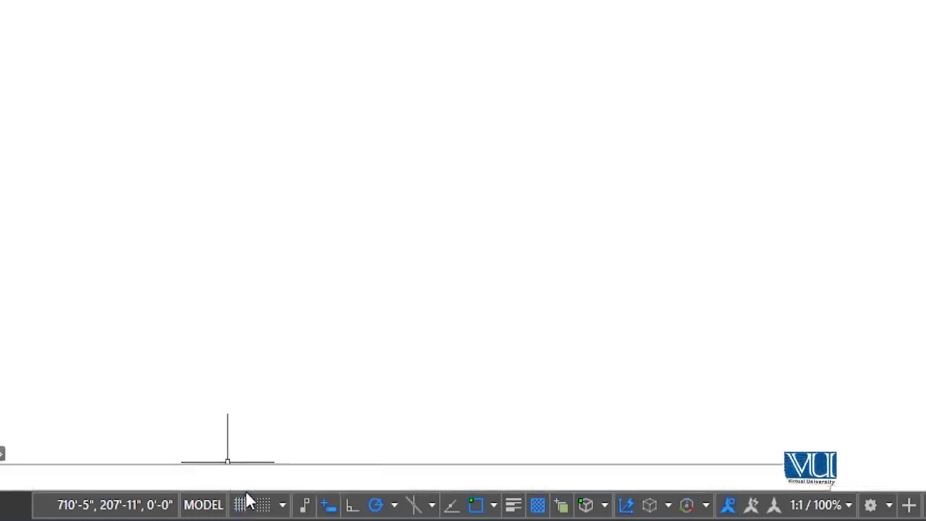
click(241, 504)
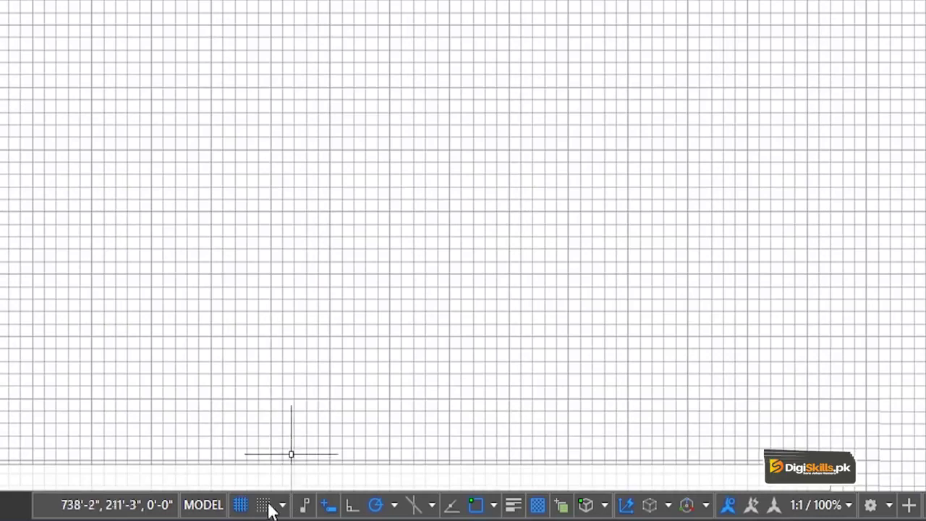
- Toggle the grid off and back on, then show the snap options list on the status bar
click(244, 508)
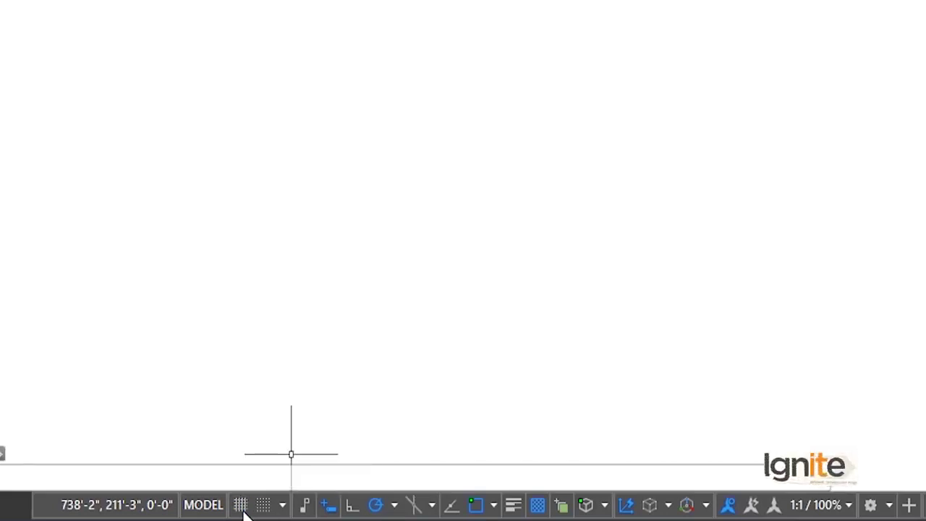
click(241, 506)
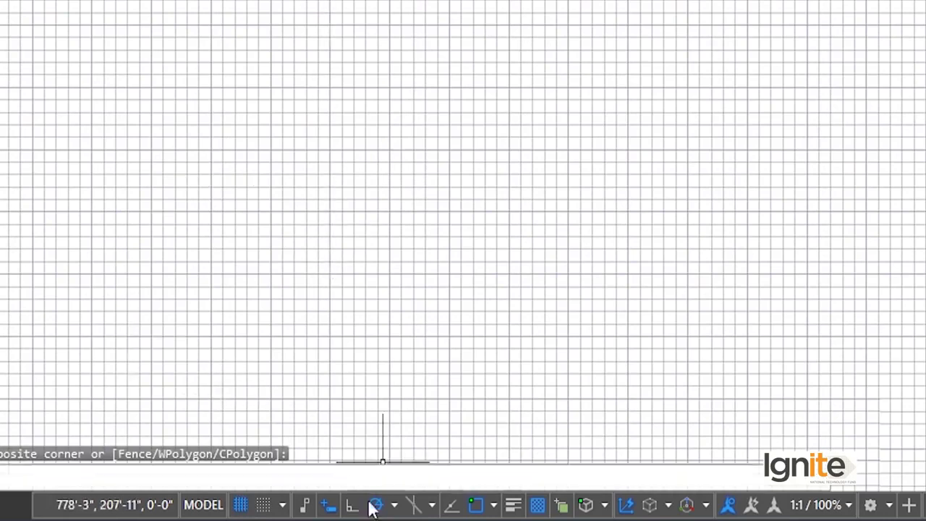
click(405, 141)
click(251, 163)
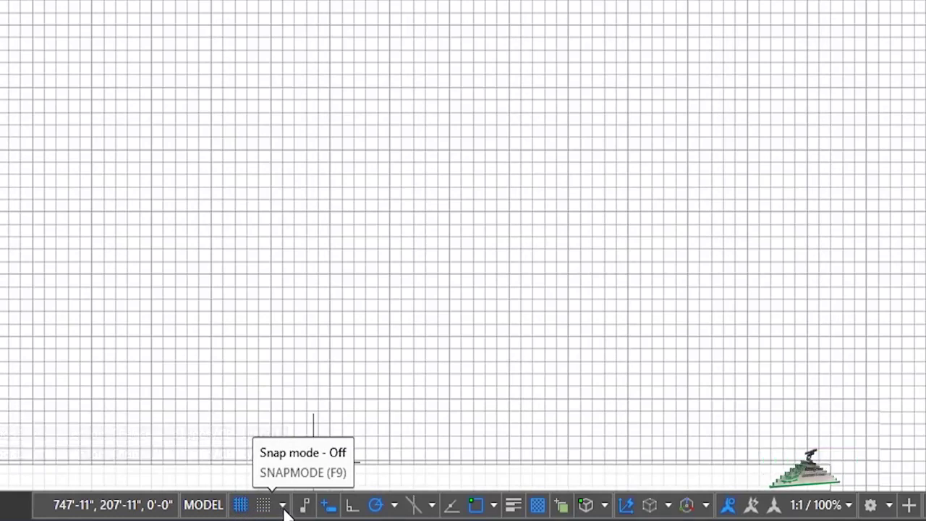
click(284, 506)
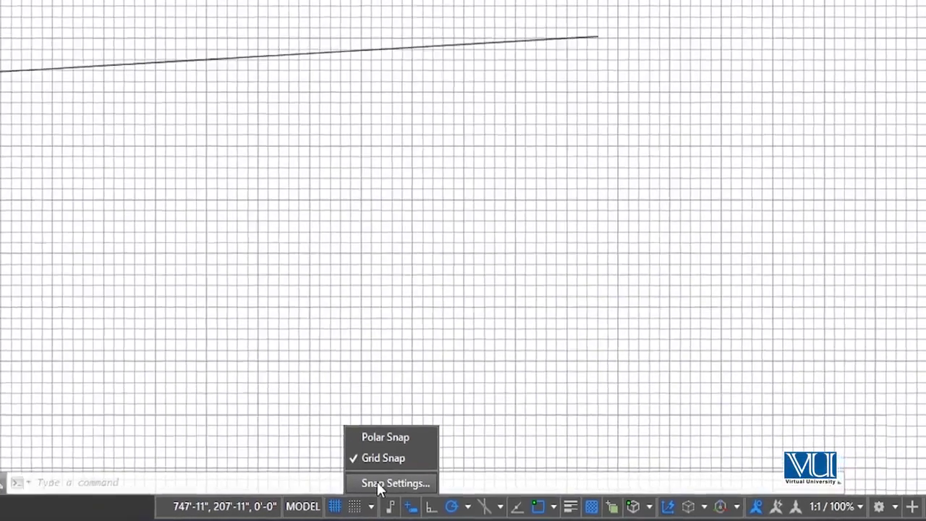
- Choose Snap Settings to view 1/2-inch grid spacing with a major line every 5
click(290, 478)
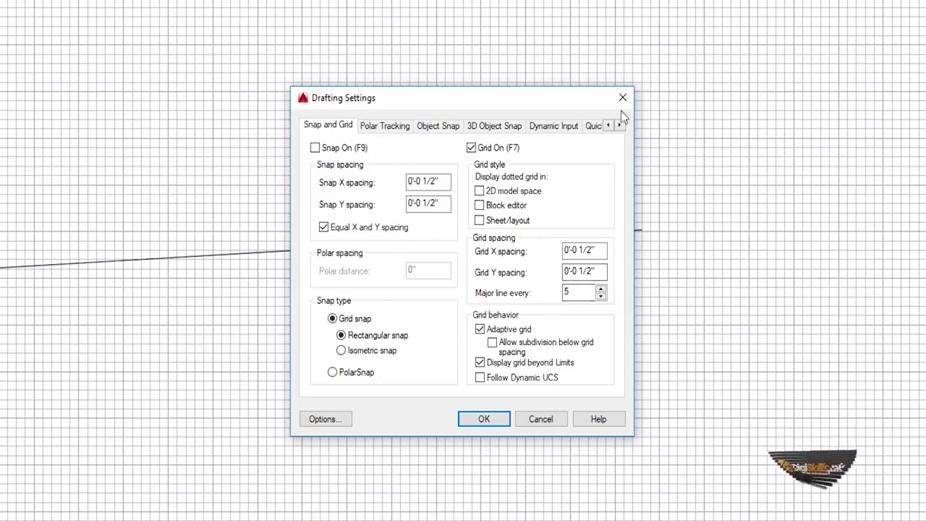
- Close Drafting Settings without changes and zoom in on the grid
click(622, 97)
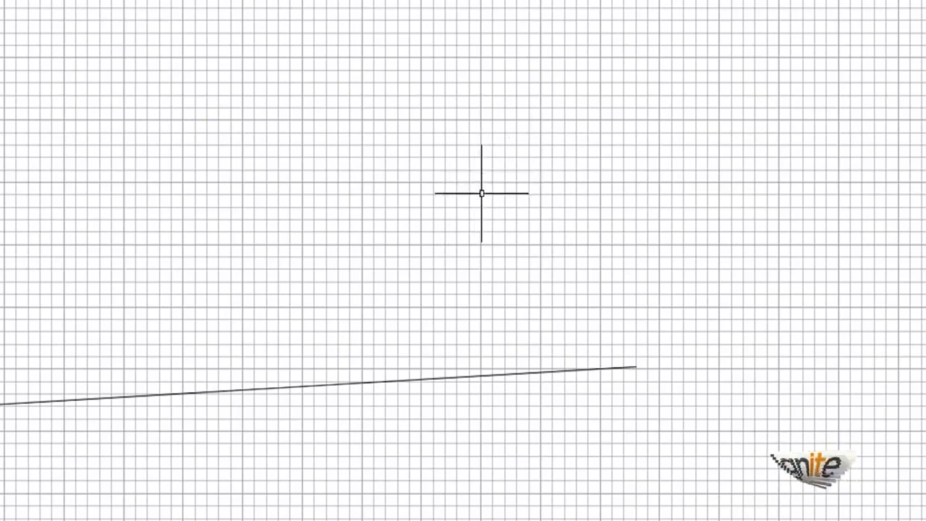
scroll(482, 194, up, 2)
scroll(482, 194, up, 2)
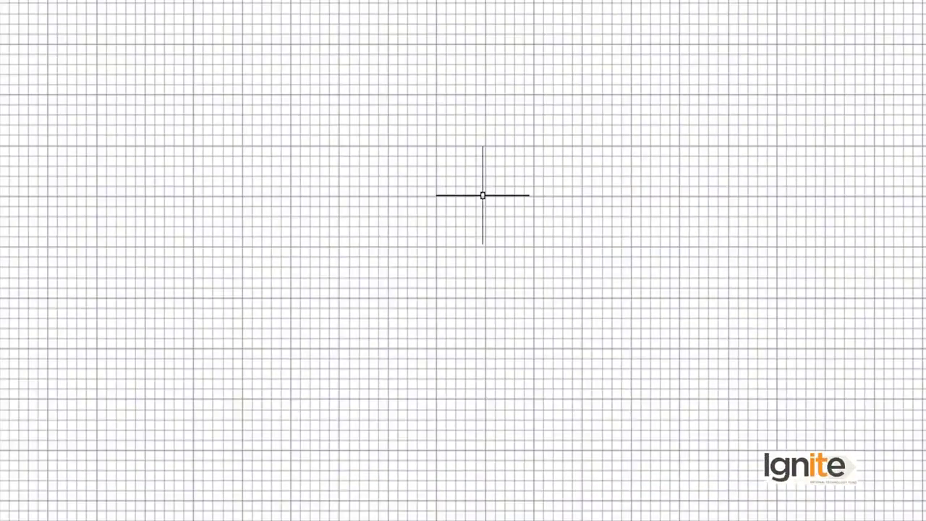
scroll(481, 195, up, 2)
scroll(481, 194, up, 2)
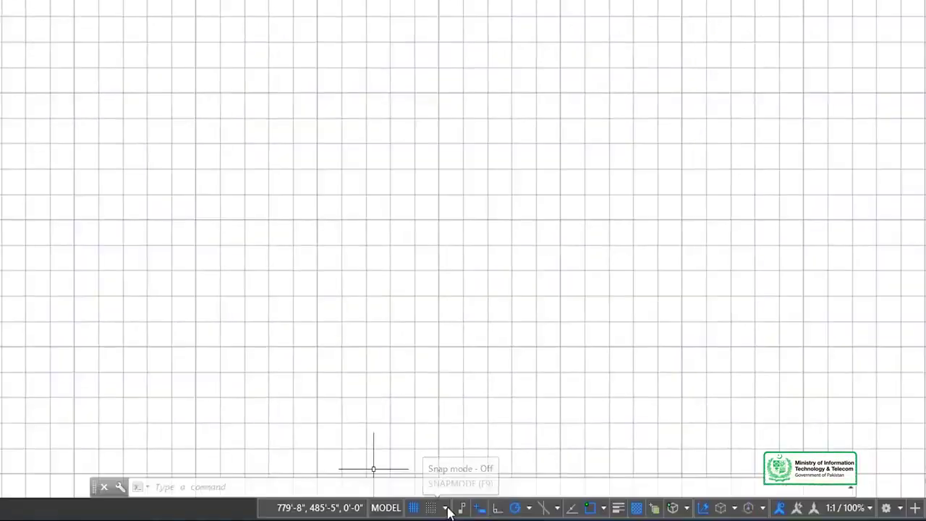
- Change the grid's major line interval to 10, then reopen Snap Settings
click(445, 509)
click(465, 486)
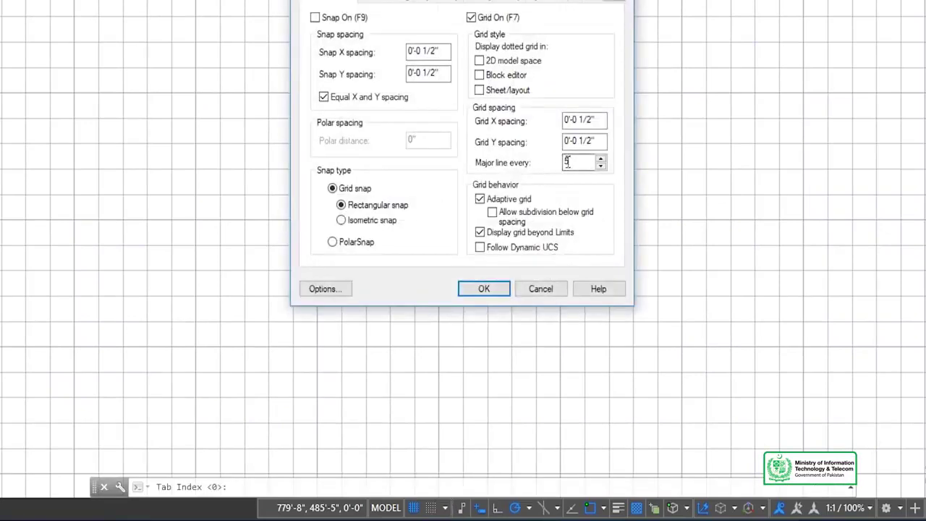
double_click(567, 162)
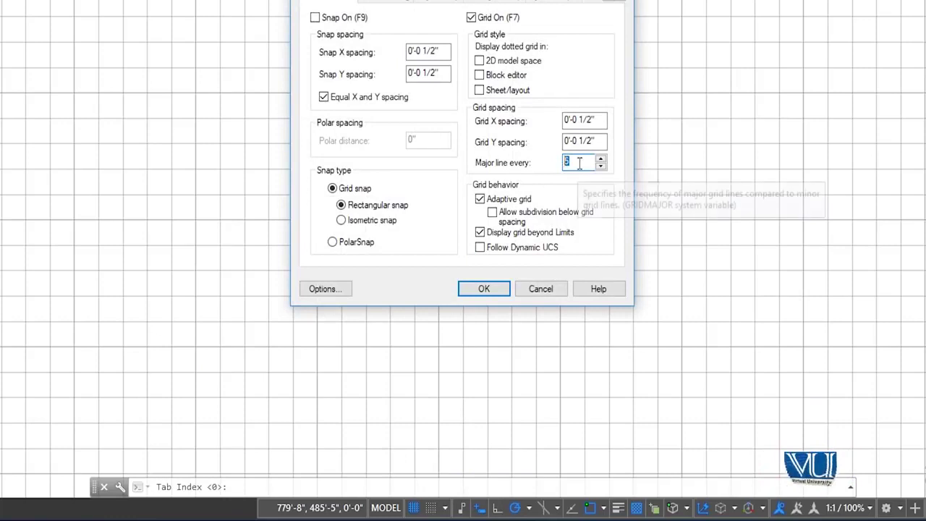
text(10)
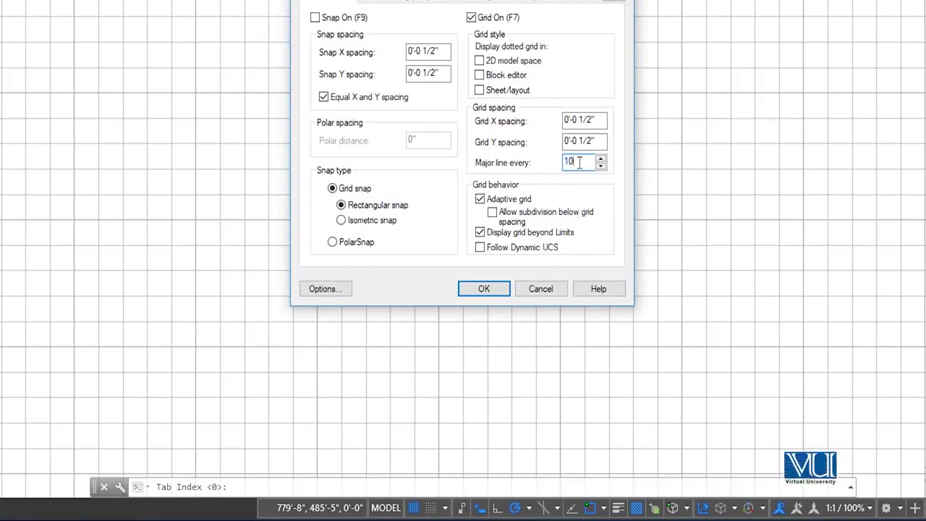
click(487, 288)
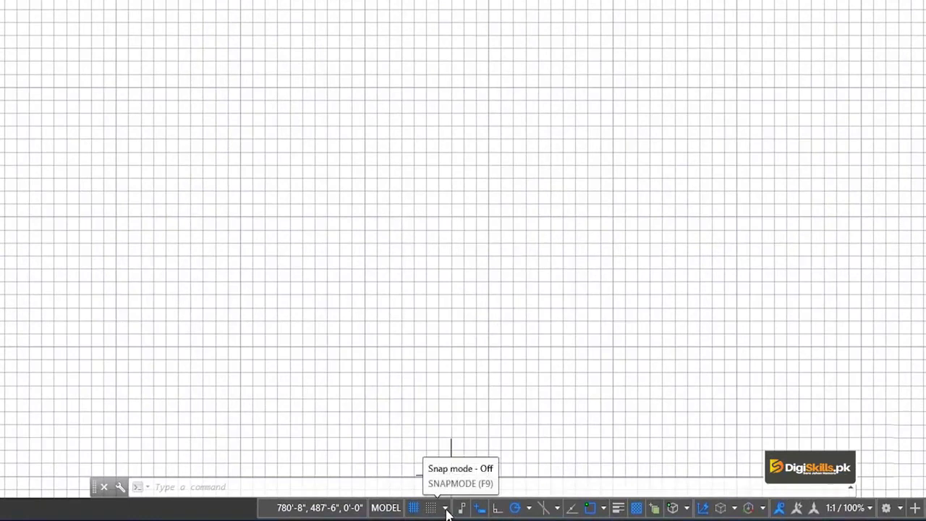
click(445, 507)
click(462, 485)
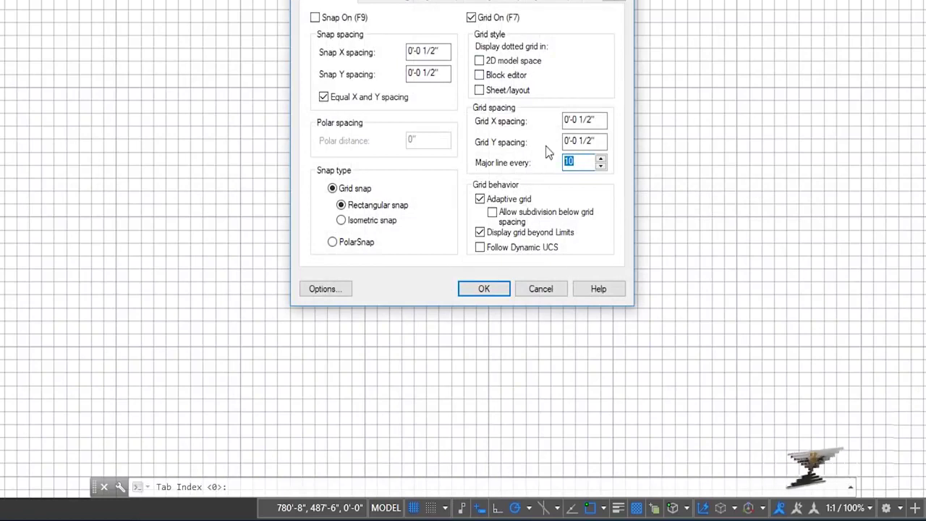
- Set Major line every back to 5 and apply it
text(5)
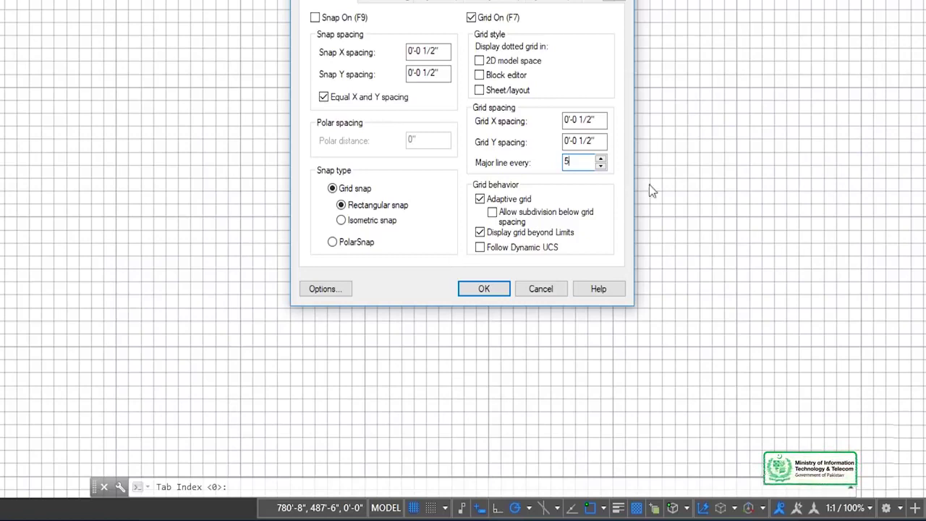
click(489, 288)
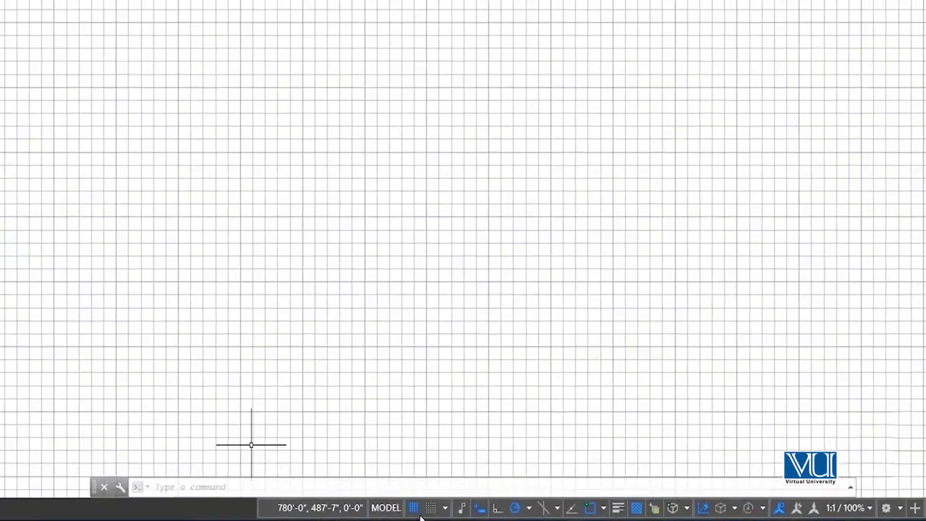
- Toggle the grid off, on, and off again, leaving a blank drawing area
click(413, 508)
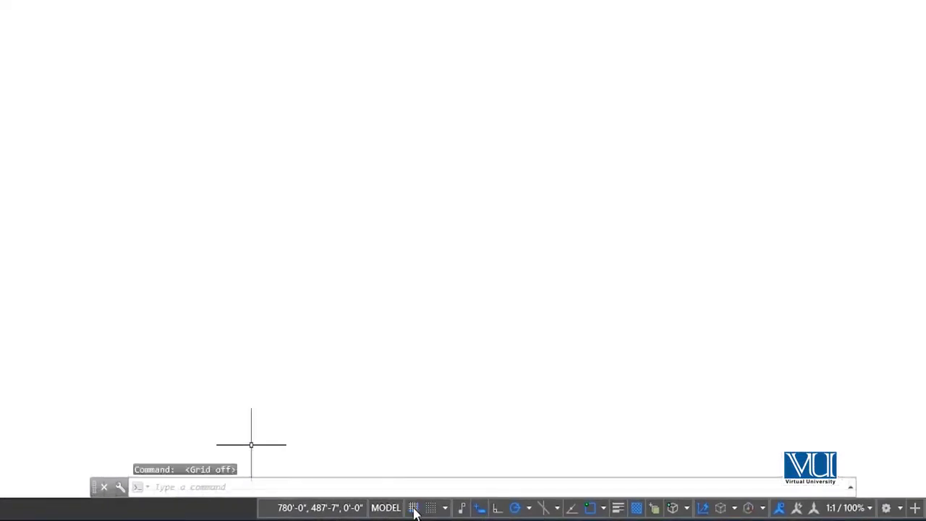
click(414, 509)
click(414, 509)
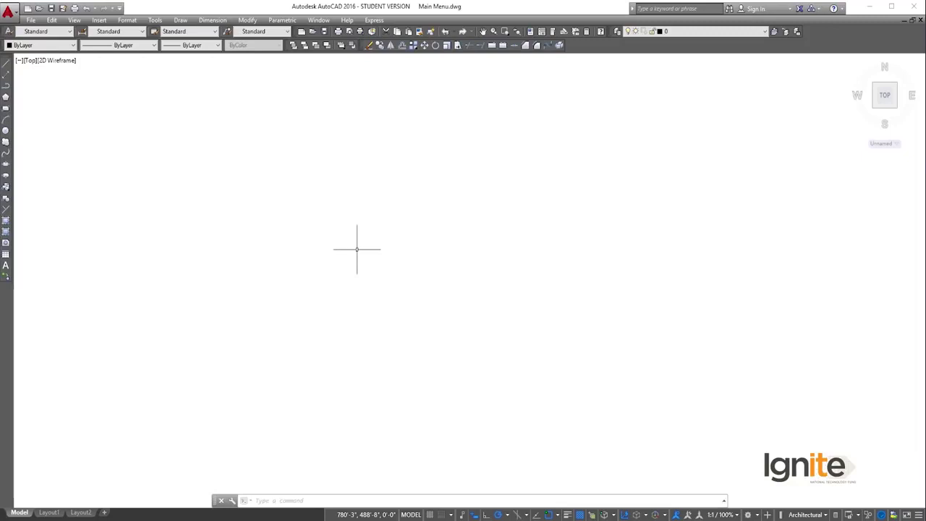
text(L)
- Start a line and draw the zigzag's first corners across the middle and right side
key(Return)
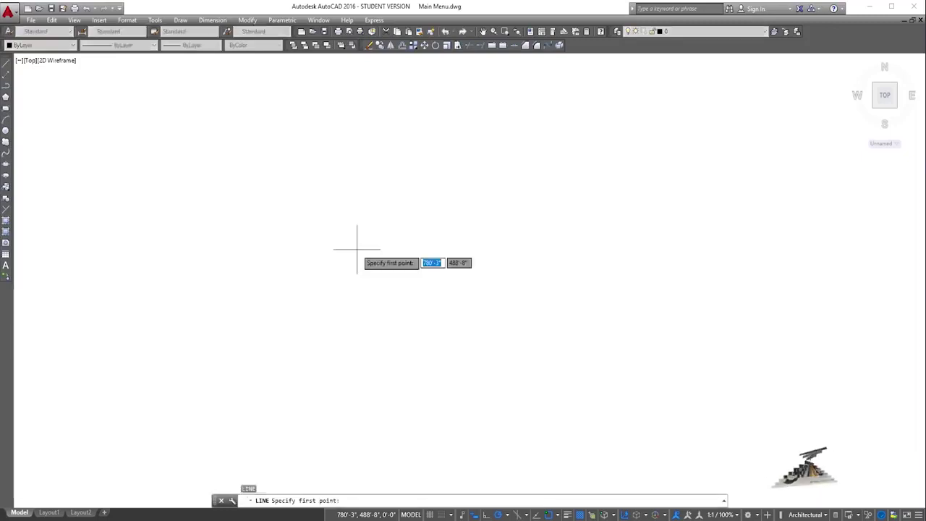
click(320, 294)
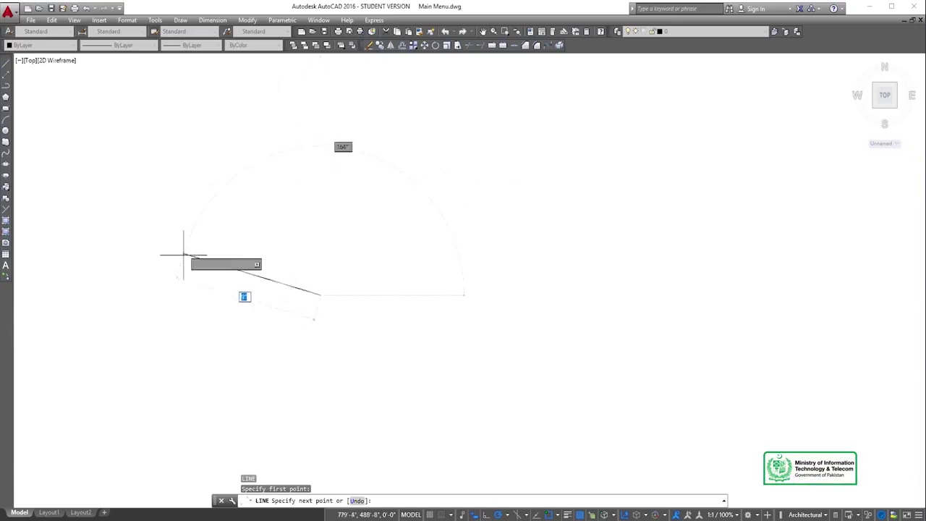
click(441, 271)
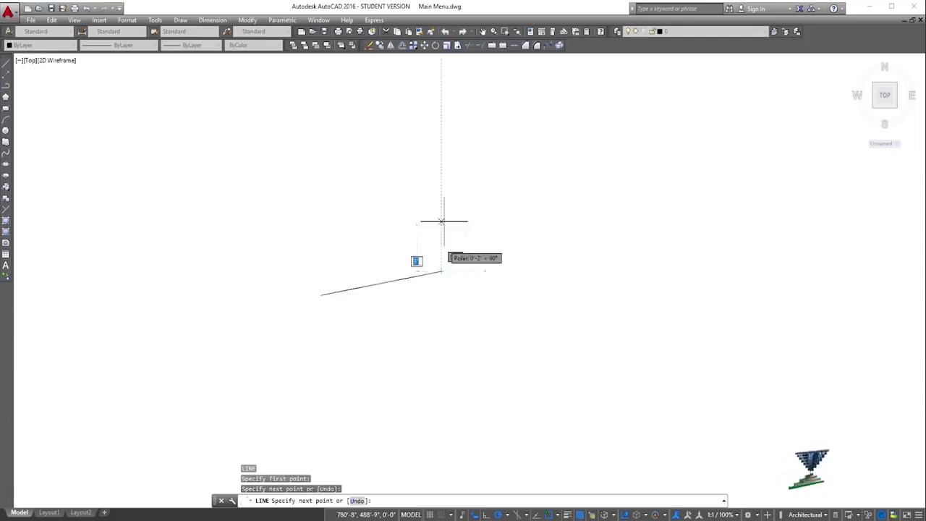
click(446, 153)
click(538, 216)
click(561, 338)
click(671, 243)
click(671, 181)
click(458, 91)
- Continue the zigzag along its left side toward the centre and end it
click(294, 148)
click(338, 216)
click(250, 250)
click(275, 333)
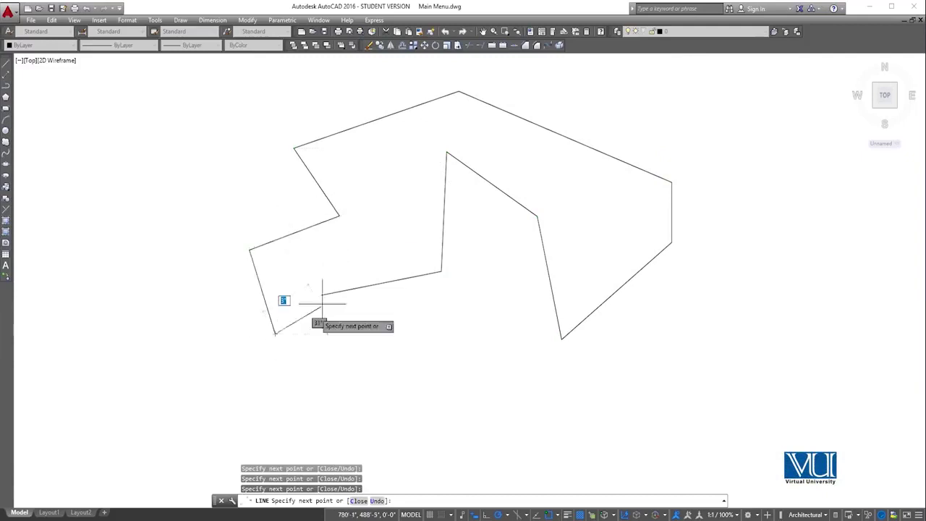
click(385, 227)
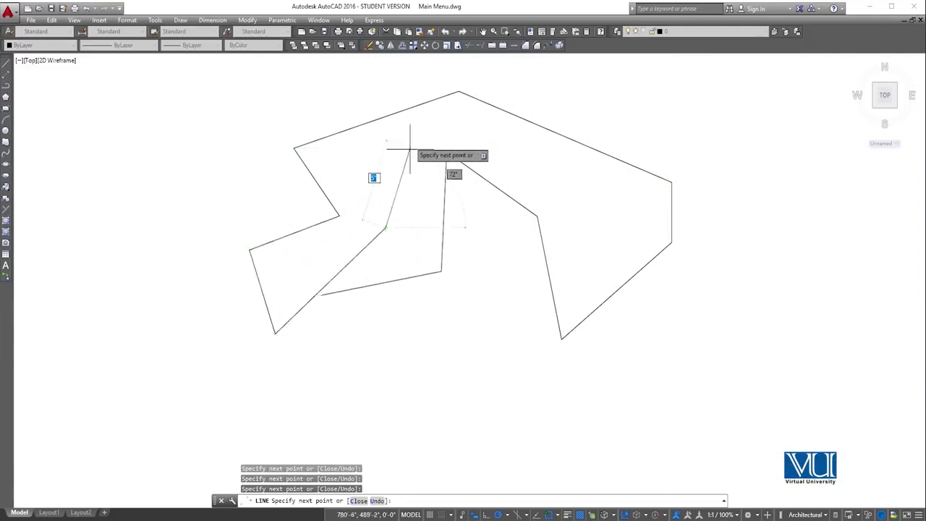
click(411, 137)
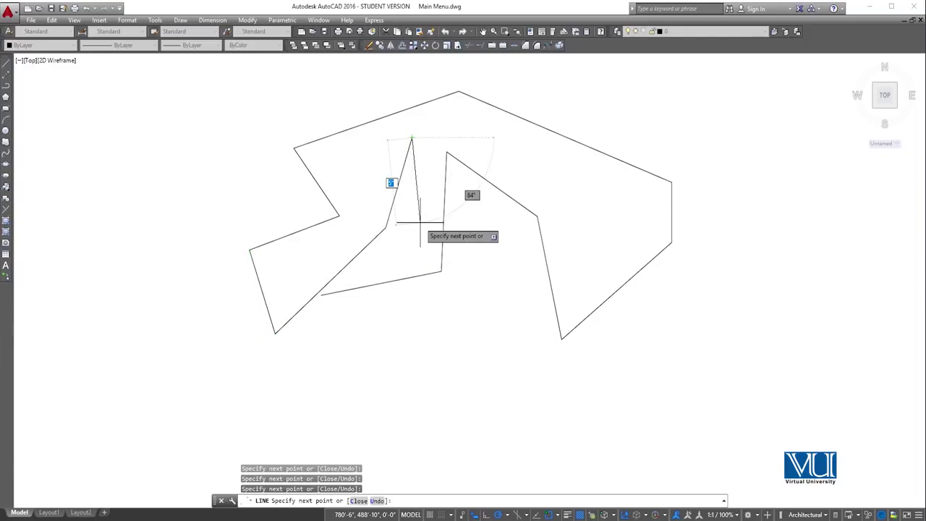
key(Return)
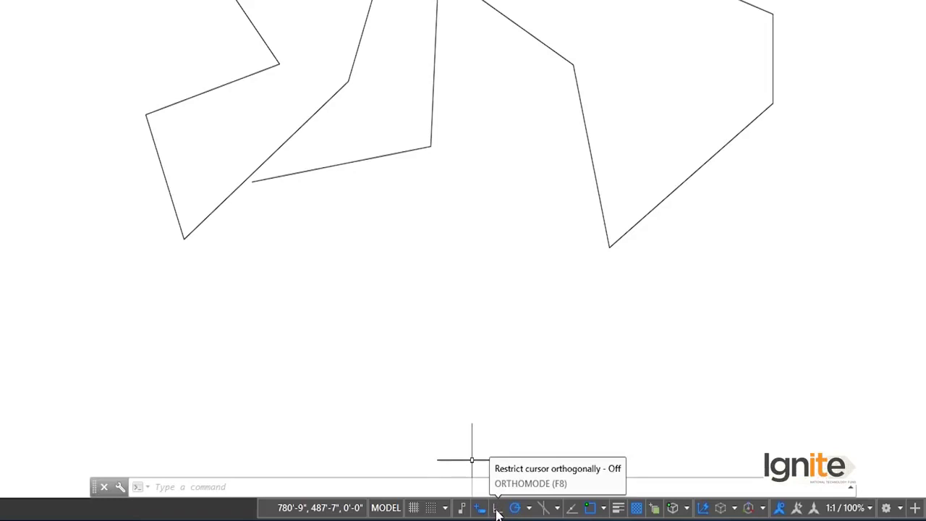
- Turn on Ortho mode and start a new line from a point below the zigzag
click(497, 511)
click(432, 248)
text(l)
key(Return)
click(304, 296)
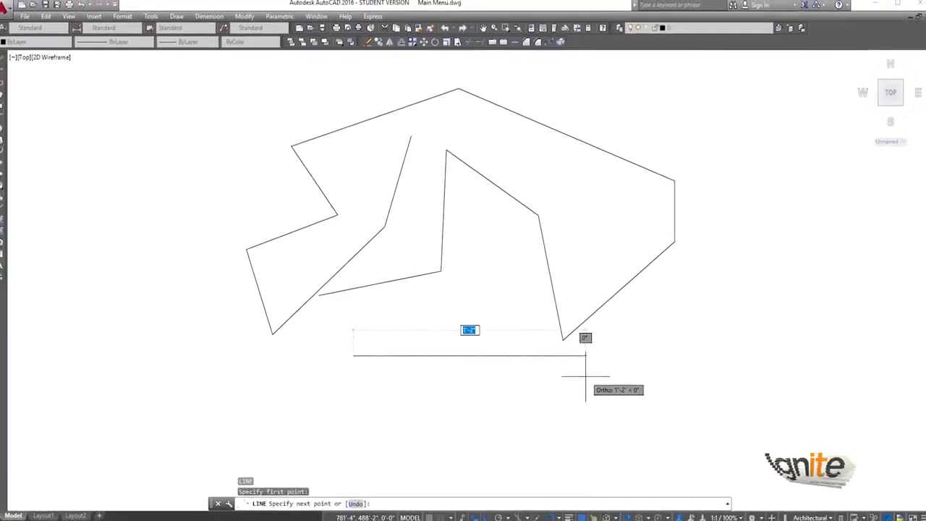
- Draw a long horizontal line rightward, then orthogonal segments forming the first rectangular loop
click(683, 354)
click(702, 137)
click(809, 137)
click(785, 319)
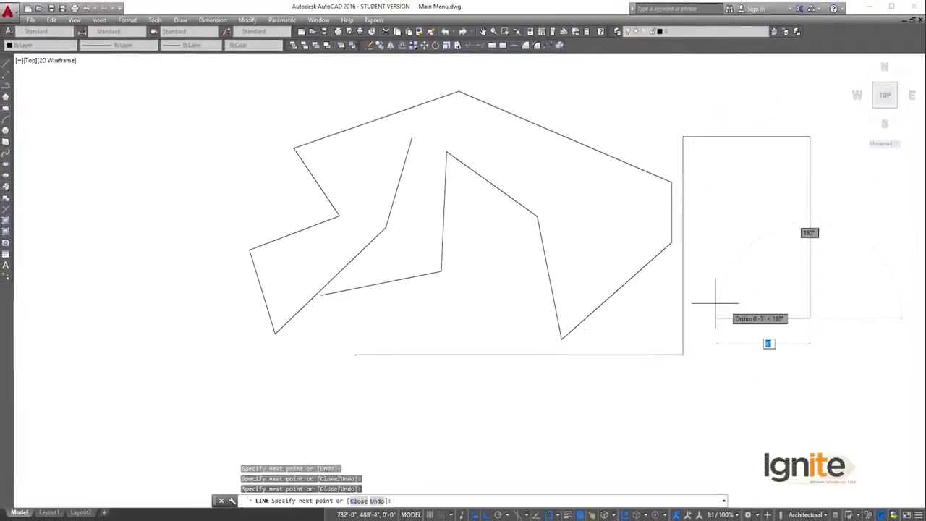
click(611, 318)
click(663, 427)
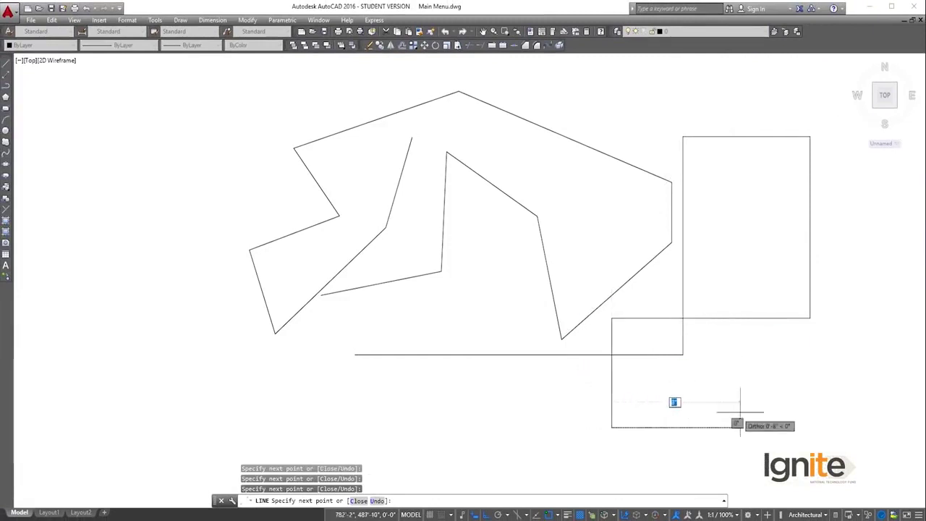
click(761, 423)
- Add orthogonal segments forming an overlapping rectangle, ending with a long horizontal line leftward
click(760, 235)
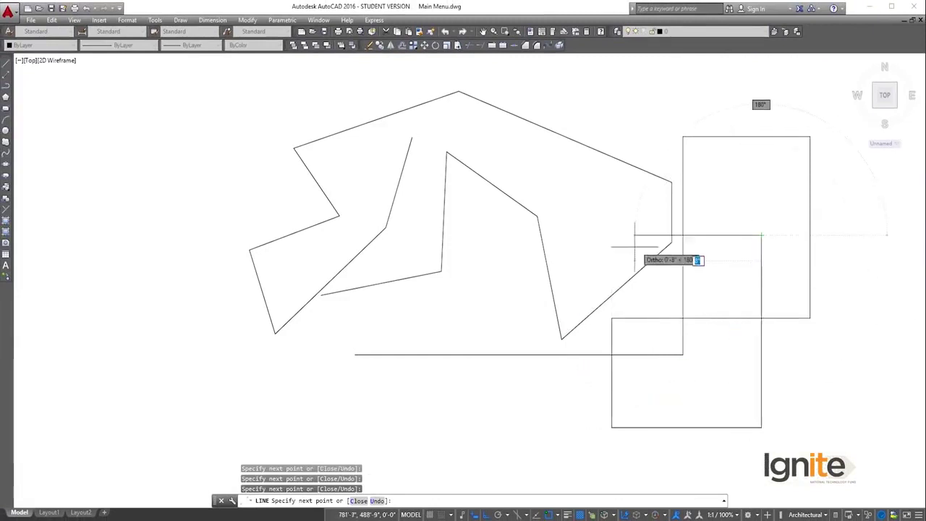
click(597, 235)
click(596, 123)
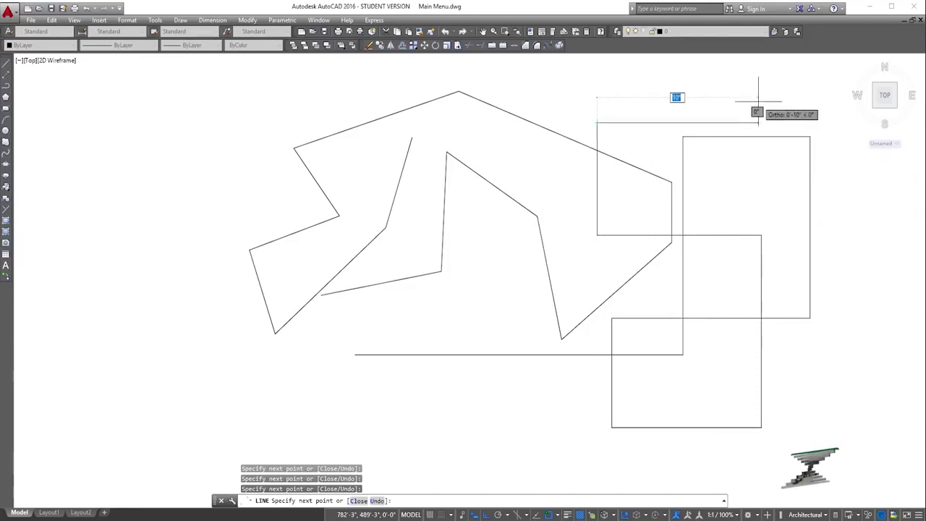
click(758, 123)
click(758, 228)
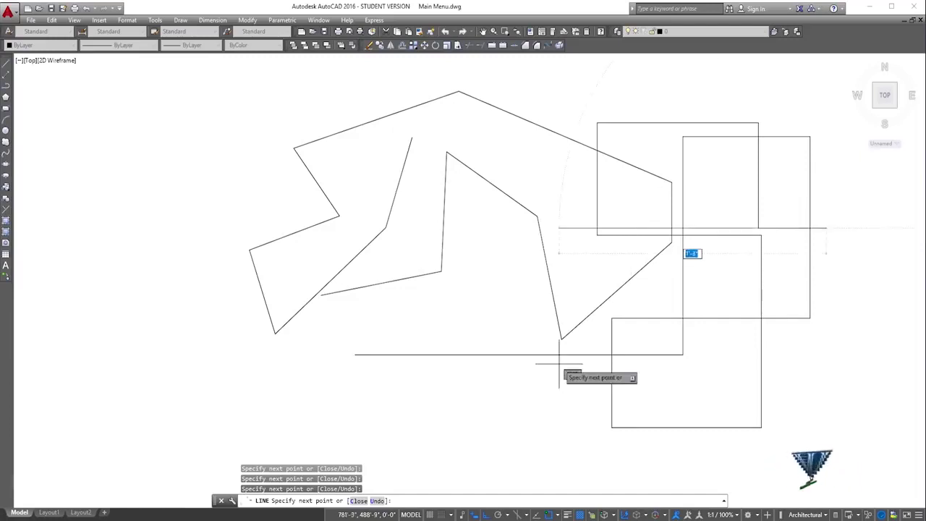
click(503, 235)
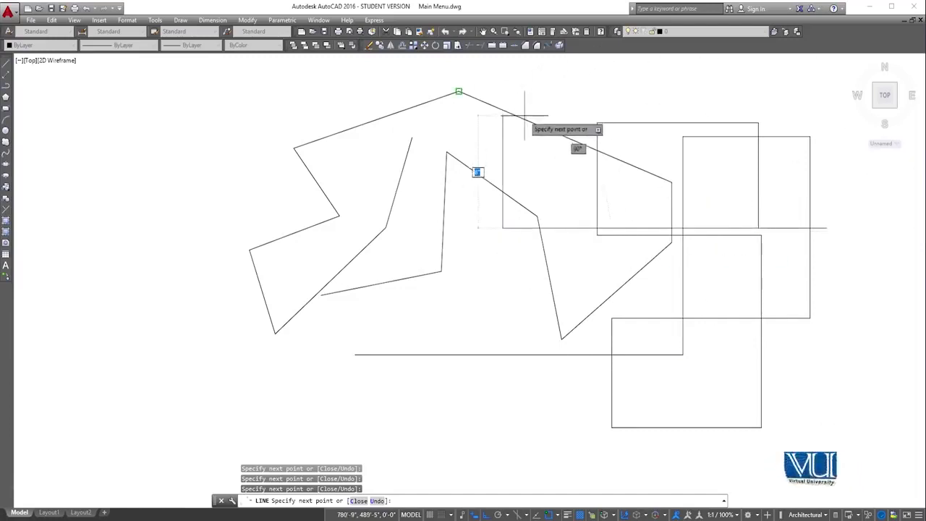